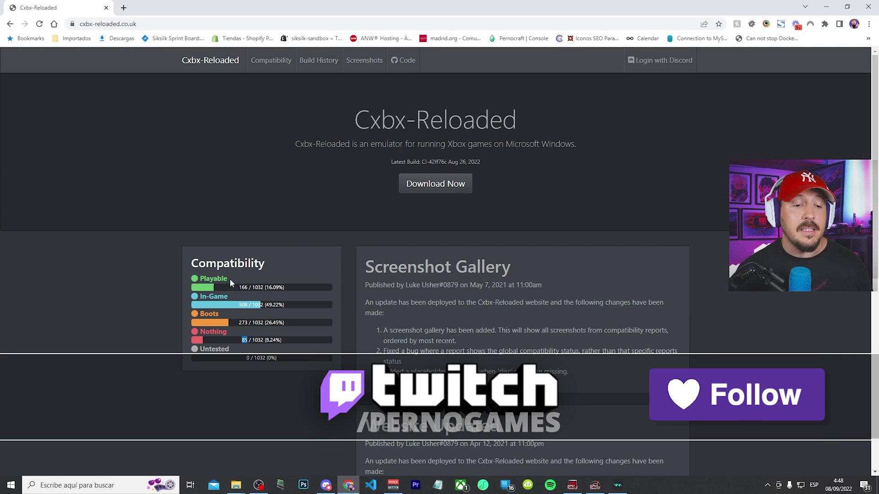
# Look through the Cxbx-Reloaded game compatibility list and the meaning of its status categories
pyautogui.click(281, 66)
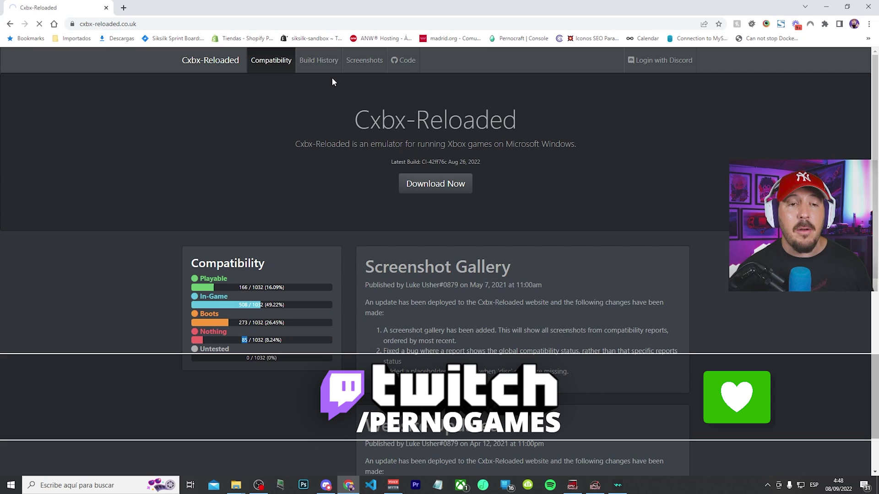
pyautogui.scroll(-20, 522, 239)
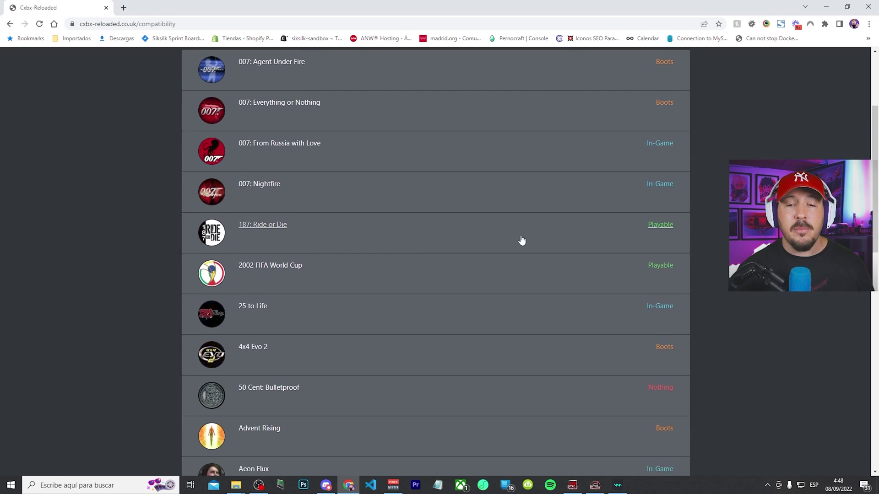
pyautogui.scroll(20, 360, 227)
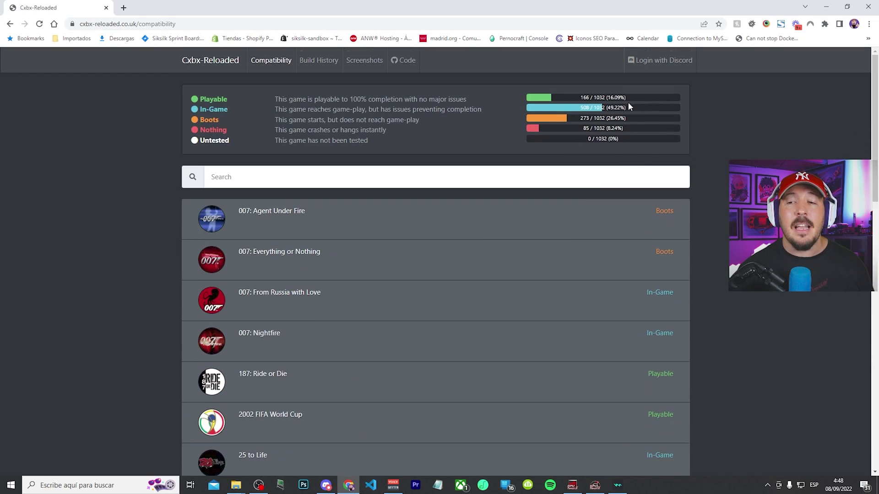
# Download the latest Cxbx-Reloaded build, CI-42ff76c, from the project's homepage and save the zip in the Descargas folder
pyautogui.click(232, 64)
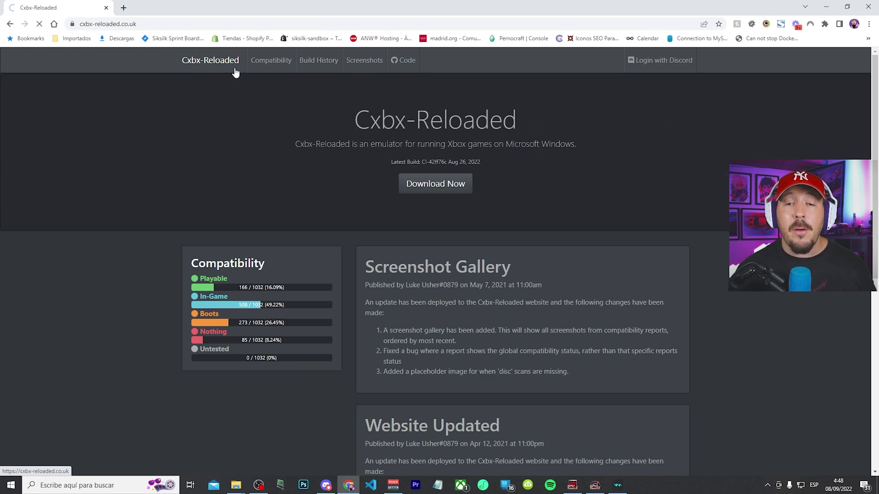
pyautogui.click(448, 188)
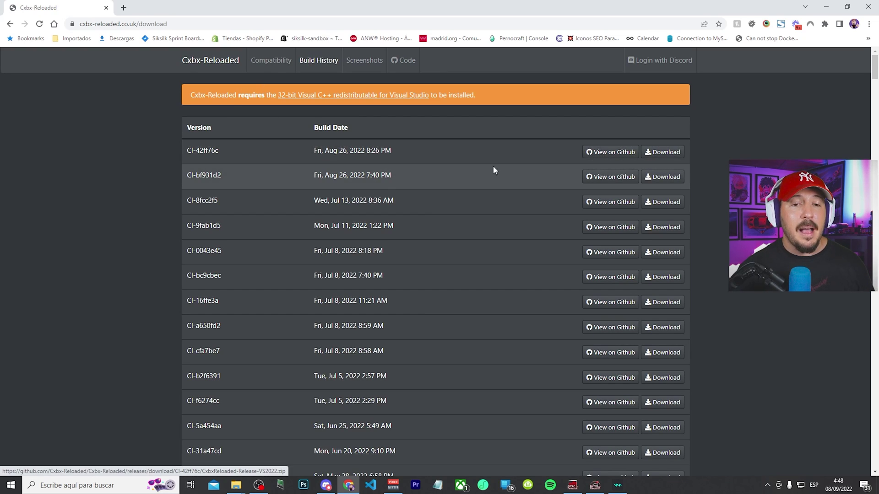
pyautogui.click(665, 153)
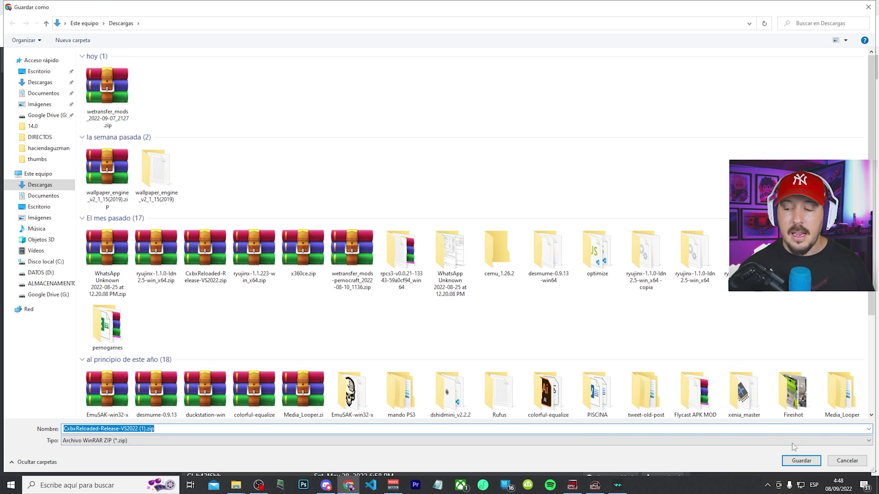
pyautogui.click(799, 460)
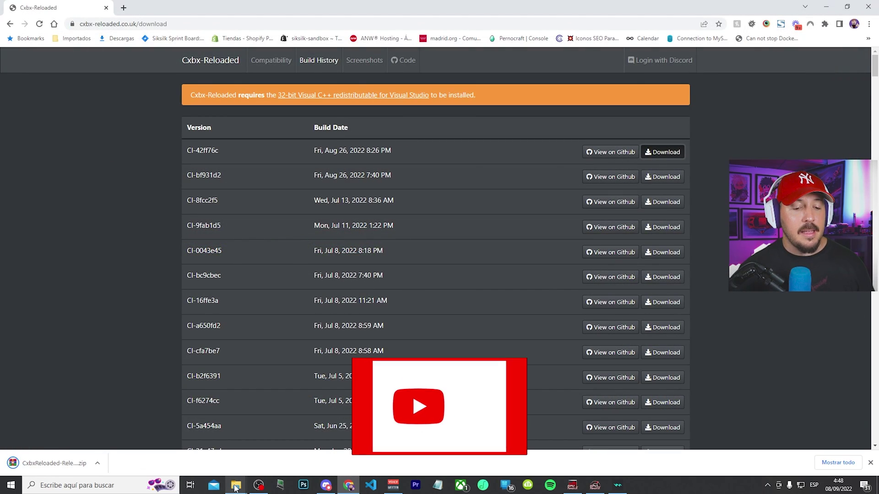
# Switch to File Explorer and extract the CxbxReloaded-Release-VS2022 (1).zip archive in the Descargas folder
pyautogui.moveTo(235, 486)
pyautogui.click(183, 441)
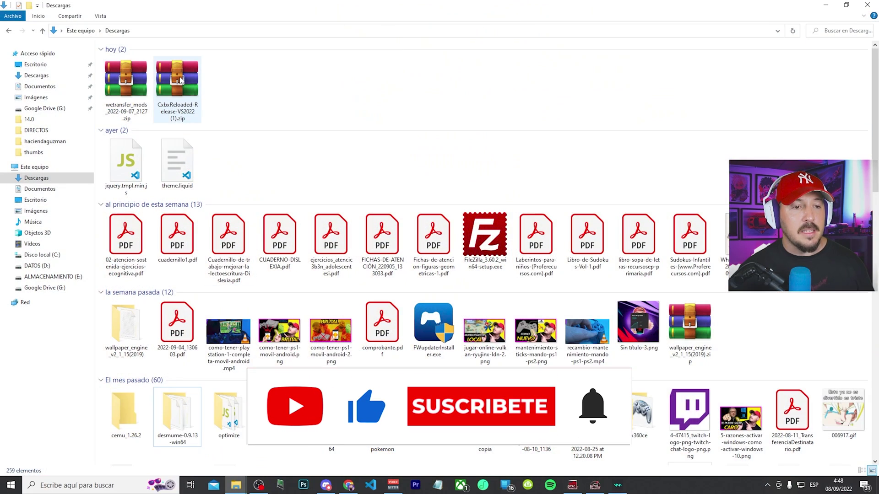
pyautogui.rightClick(181, 81)
pyautogui.click(209, 91)
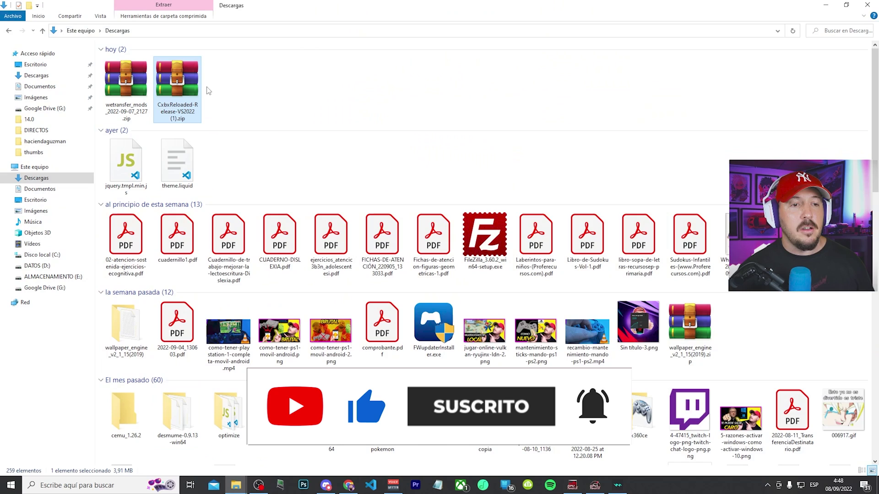
# Run cxbx.exe from the extracted CxbxReloaded-Release-VS2022 (1) folder and accept using it in Portable Mode
pyautogui.doubleClick(192, 78)
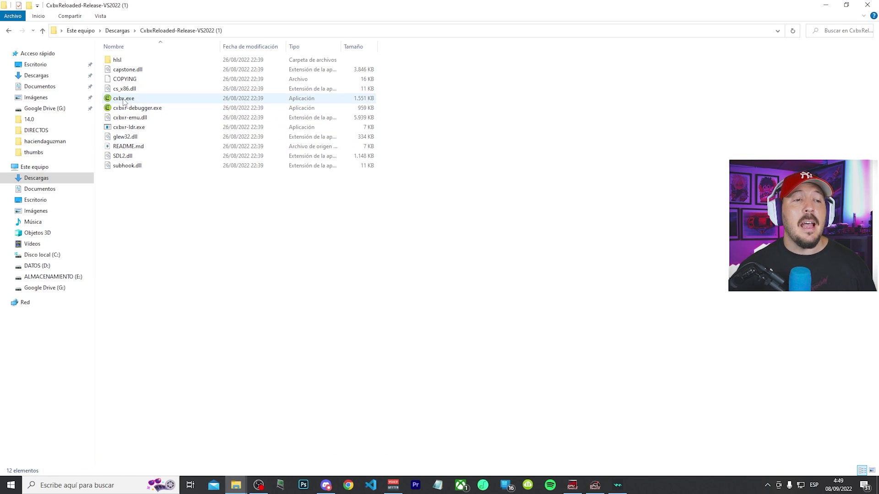
pyautogui.doubleClick(126, 98)
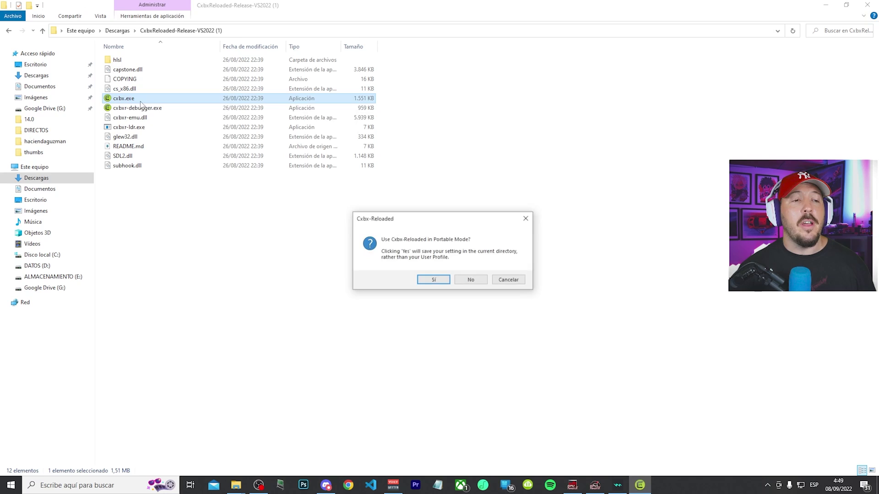
pyautogui.click(432, 281)
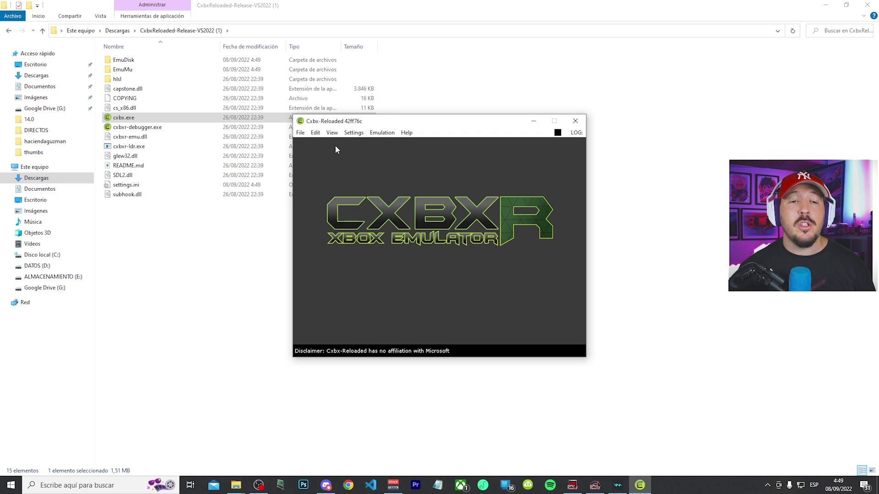
pyautogui.click(300, 134)
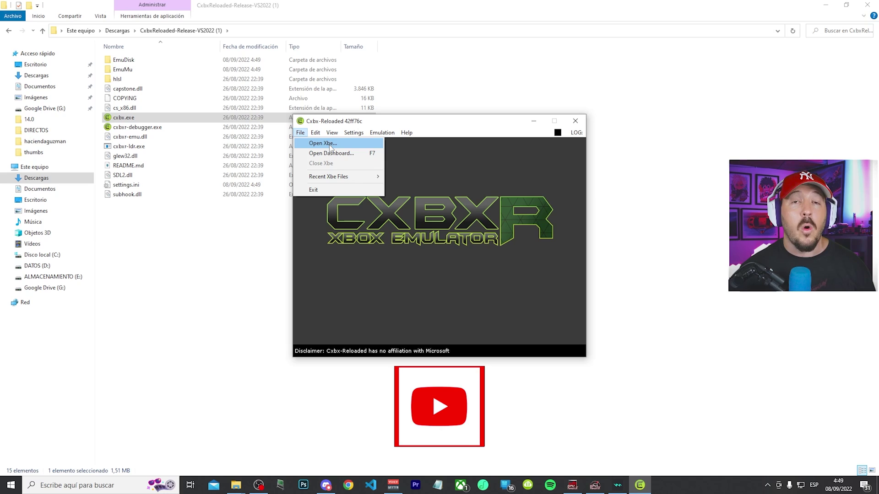
pyautogui.moveTo(316, 133)
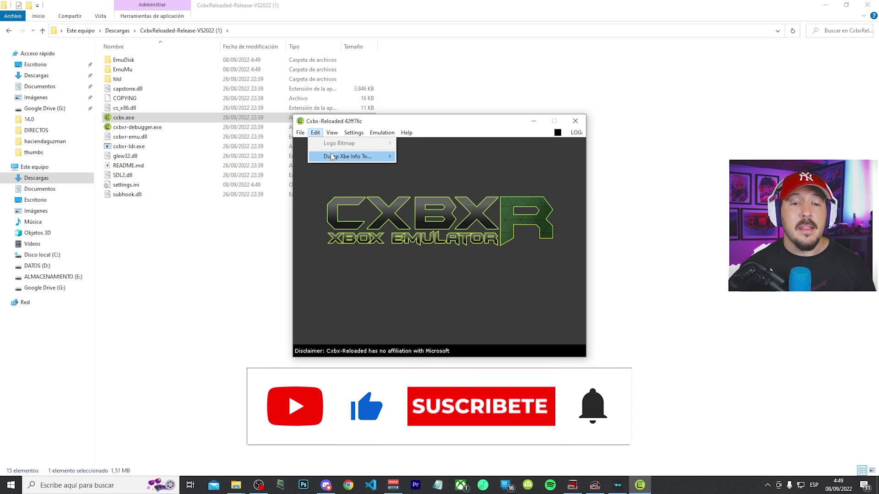
pyautogui.moveTo(350, 157)
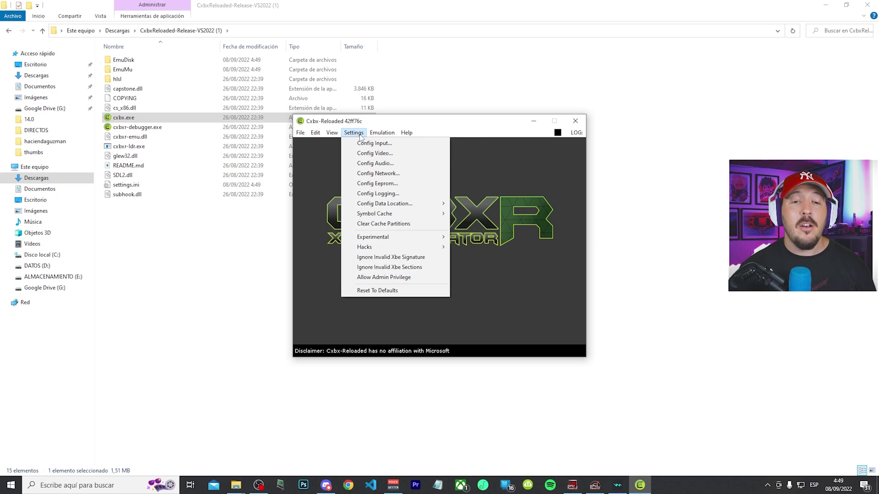
# In the input configuration, set Port 1 to Arcade joystick and choose SDL/0/PS5 Controller as its device
pyautogui.click(364, 143)
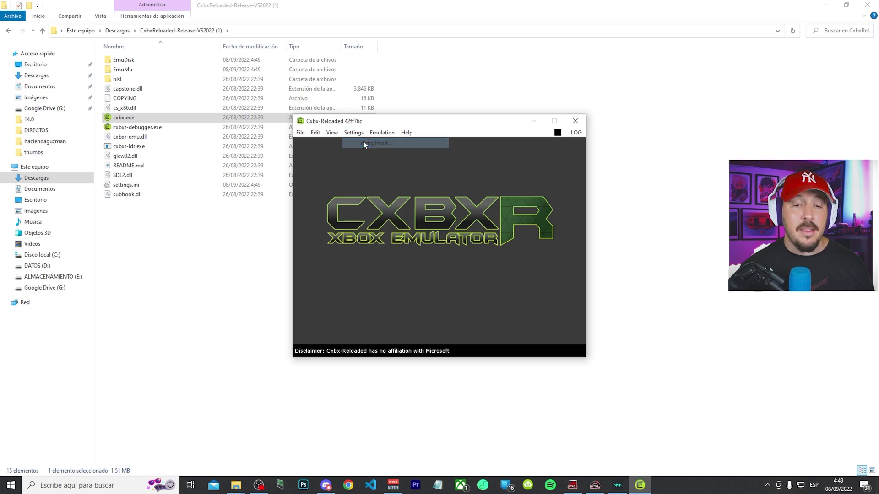
pyautogui.click(405, 195)
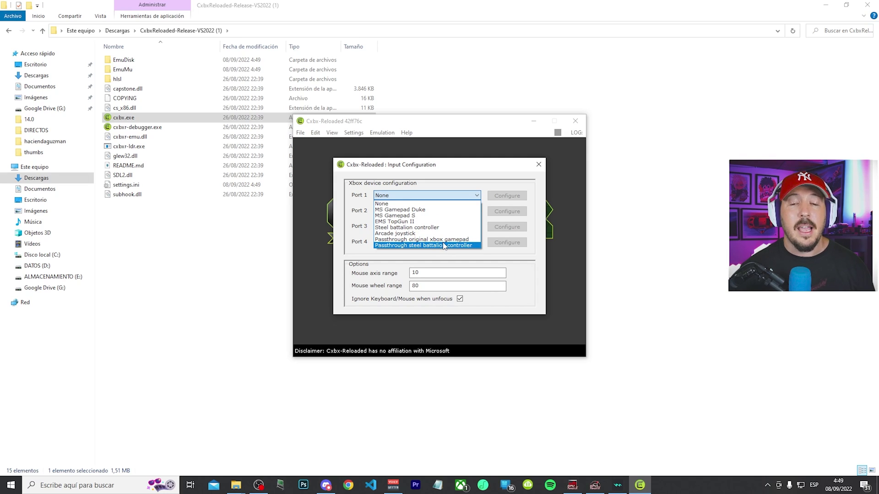
pyautogui.click(428, 233)
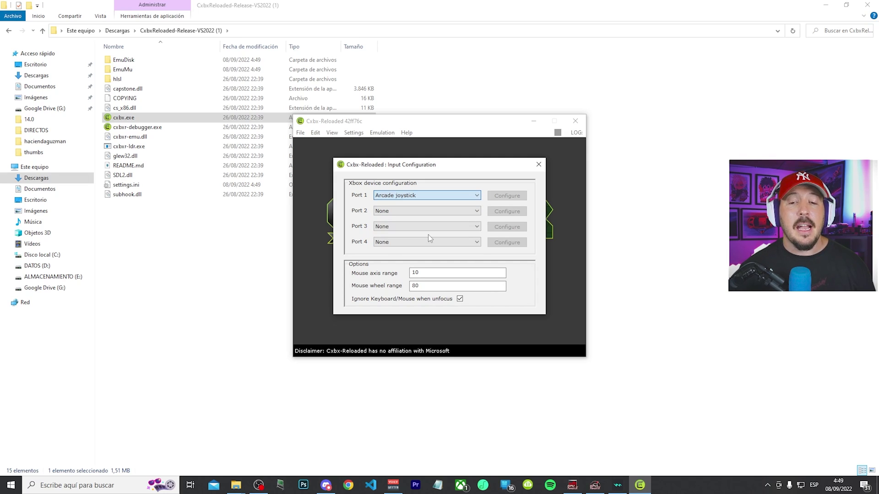
pyautogui.click(505, 196)
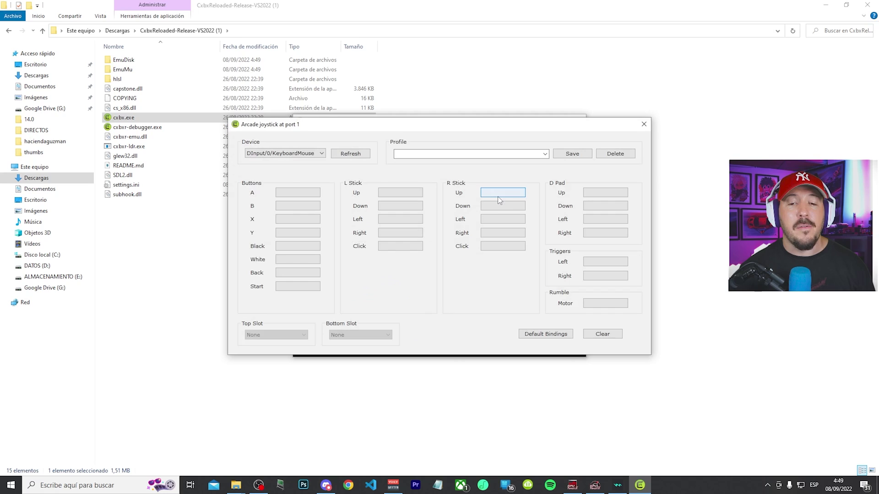
pyautogui.click(302, 153)
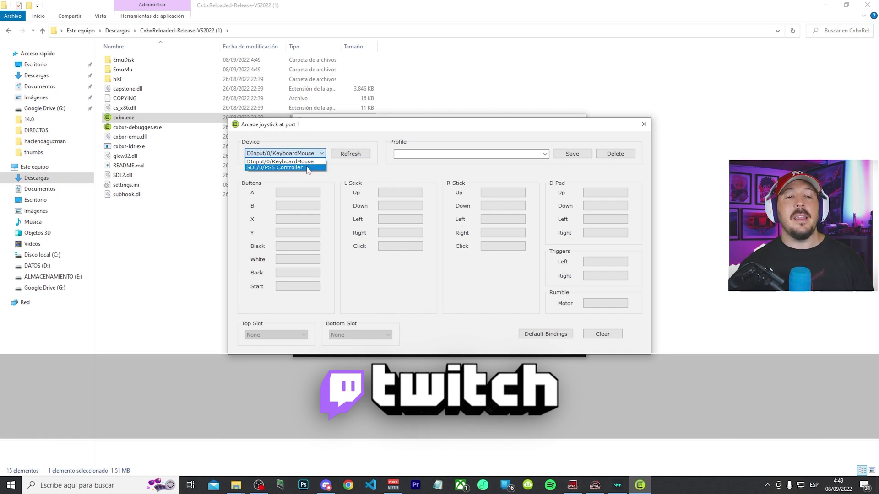
pyautogui.click(306, 168)
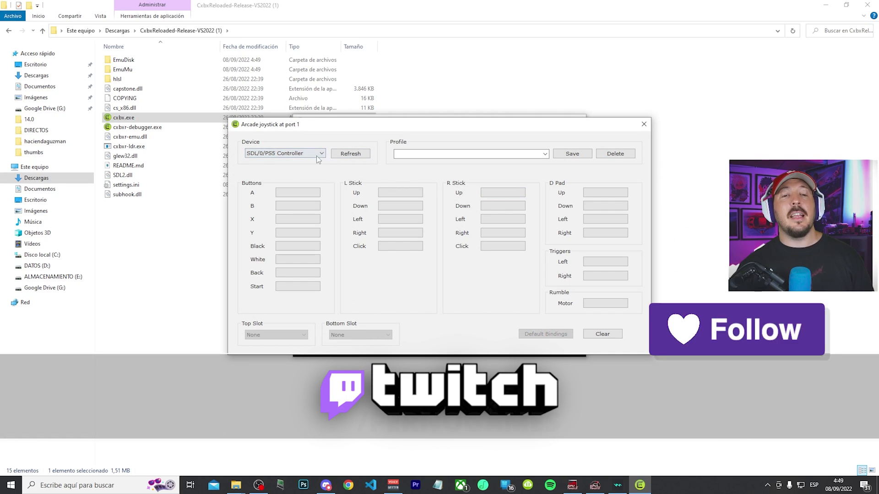
# Bind the joystick's A to Button 1, B to Button 0, X to Button 2 and Y to Button 3
pyautogui.click(296, 194)
pyautogui.click(299, 206)
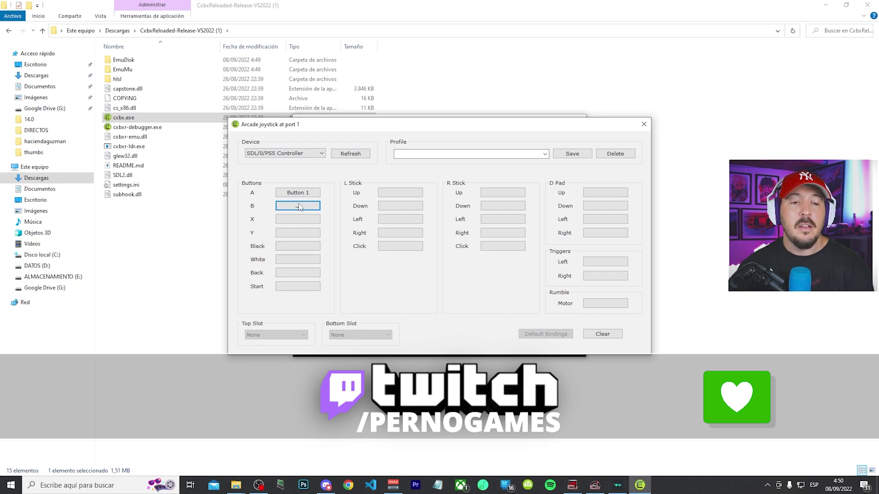
pyautogui.click(297, 220)
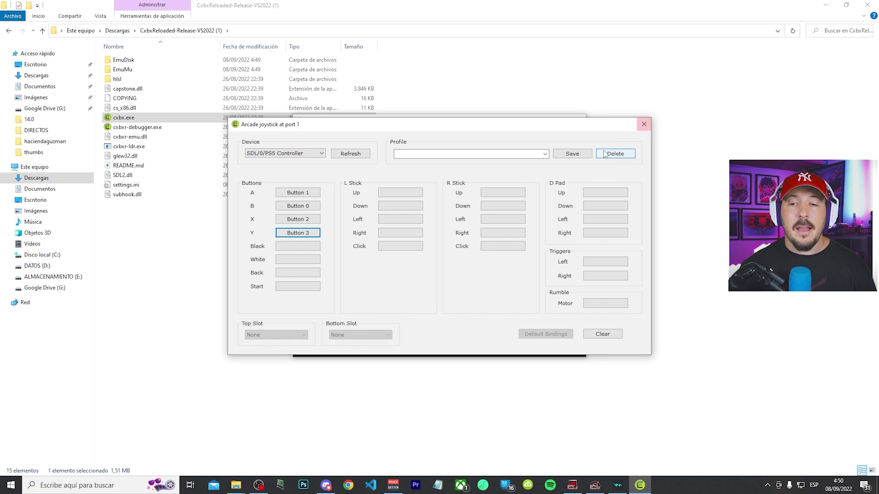
# Save the controller bindings as a profile named dualsense and close the input configuration
pyautogui.click(467, 153)
pyautogui.write('dualsense')
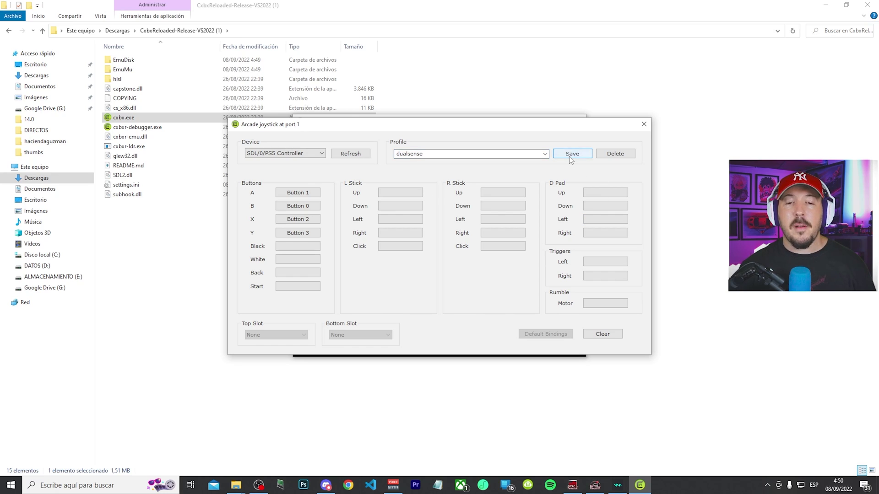
pyautogui.click(570, 156)
pyautogui.click(643, 125)
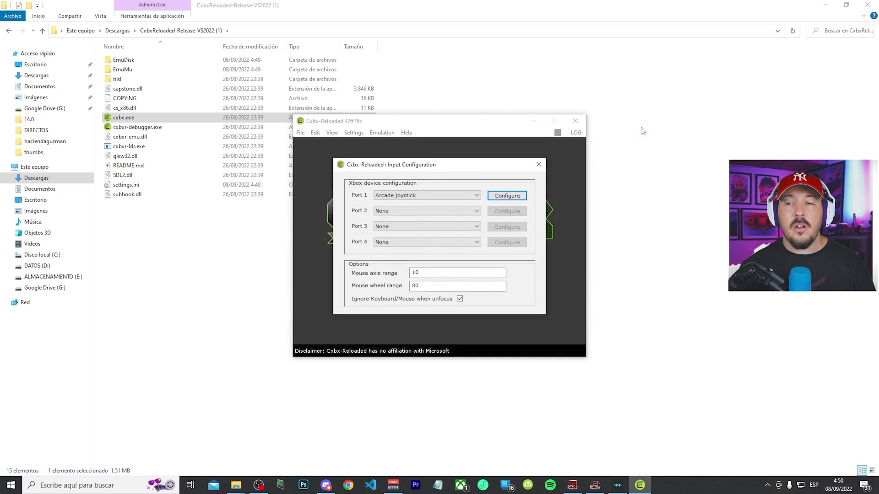
pyautogui.click(539, 161)
# In the video configuration, pick the second NVIDIA GeForce RTX 3060 adapter, Direct3D HAL (Hardware Accelerated) and display resolution 3840 x 2160 32bit x8r8g8b8 (240 hz)
pyautogui.click(353, 133)
pyautogui.click(366, 152)
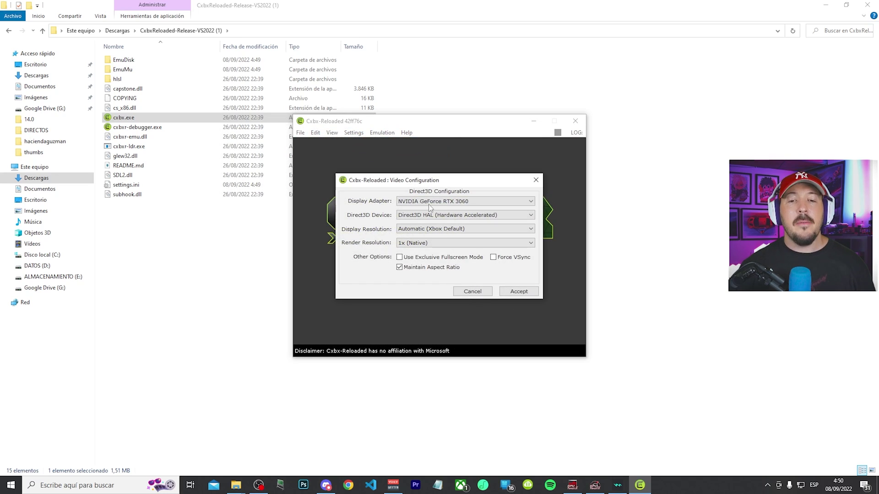
pyautogui.click(440, 202)
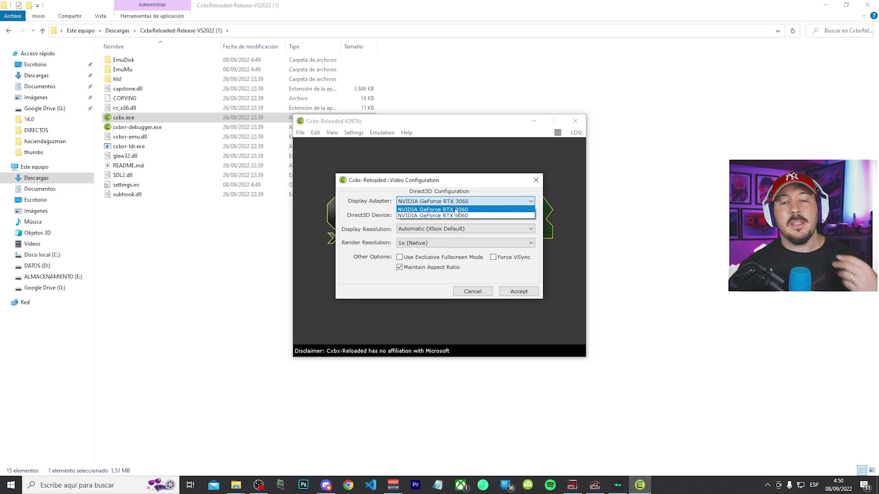
pyautogui.click(455, 216)
pyautogui.click(452, 216)
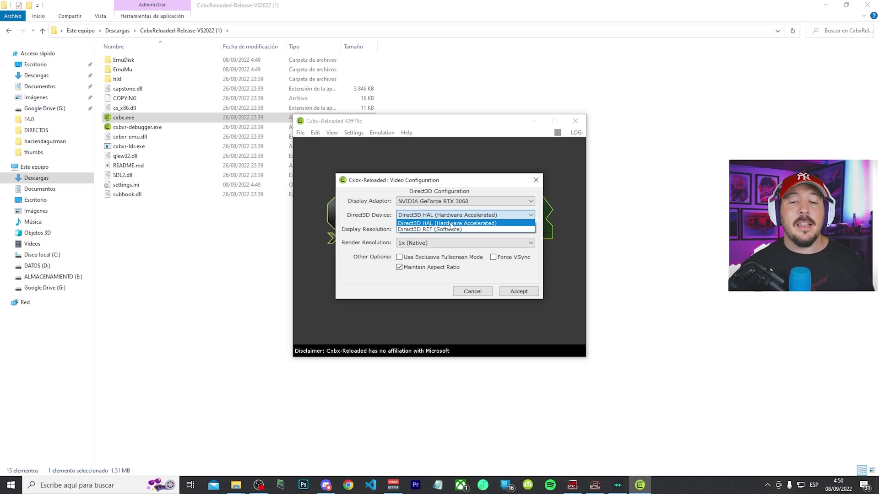
pyautogui.click(460, 223)
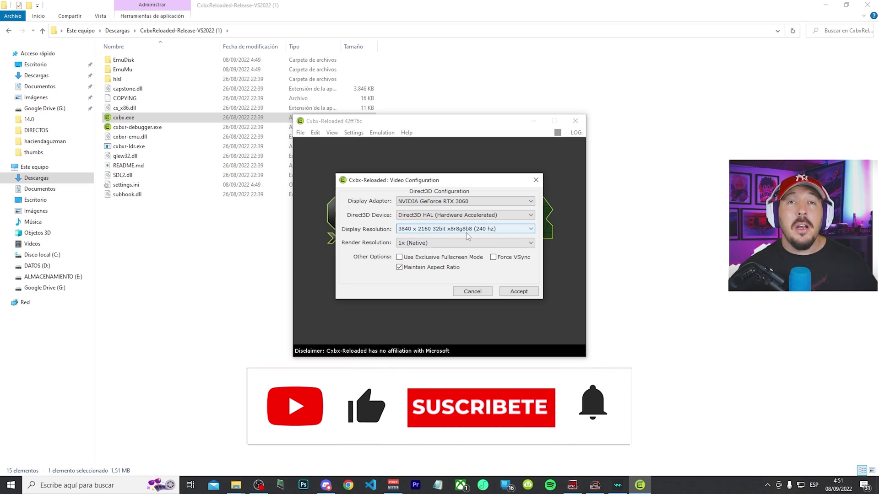
pyautogui.scroll(-1, 464, 234)
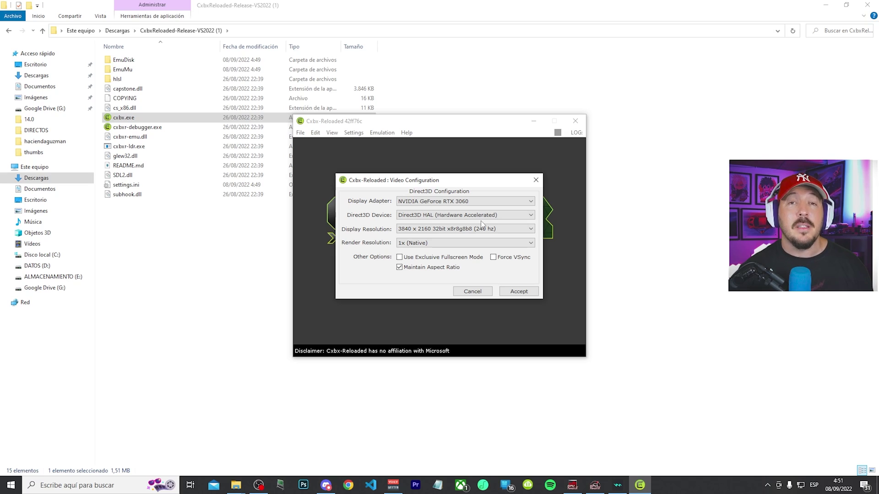
# Set the render resolution to 6x (3840x2880), turn off Maintain Aspect Ratio and accept the video configuration
pyautogui.click(451, 244)
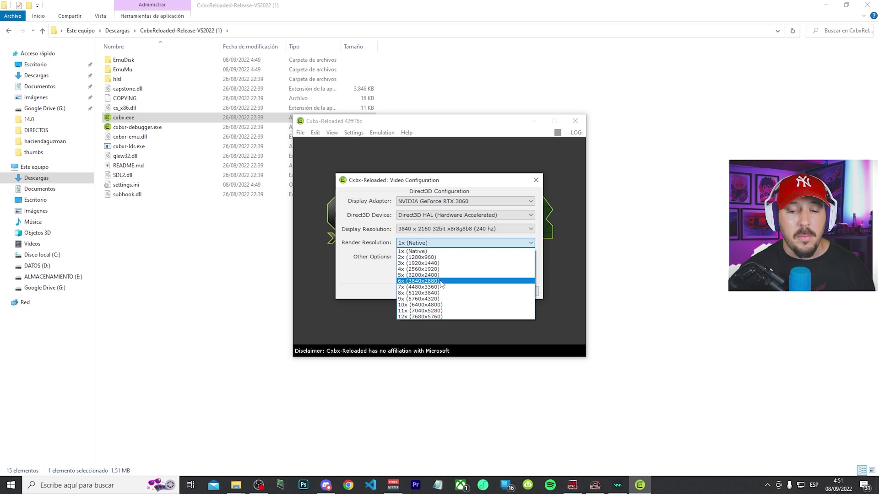
pyautogui.click(439, 281)
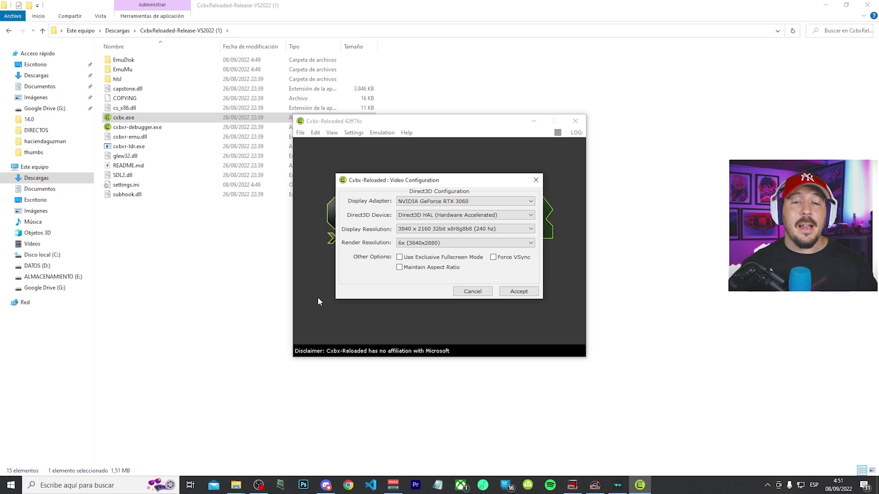
pyautogui.click(523, 294)
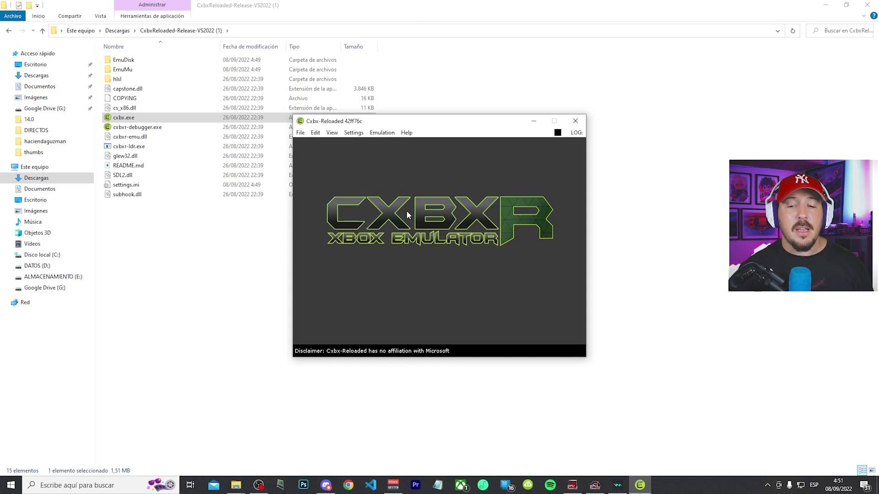
# Accept the audio configuration with Controlador primario de sonido as adapter and the network configuration with the adapter Disabled
pyautogui.click(353, 132)
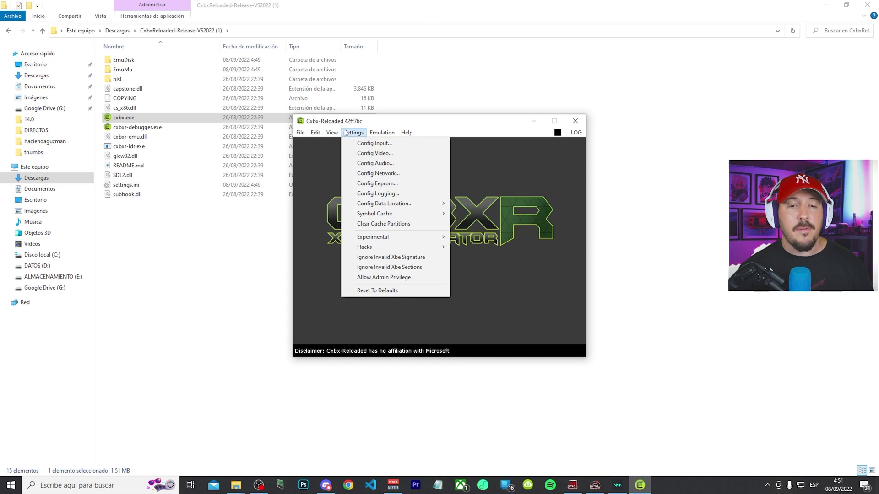
pyautogui.click(369, 164)
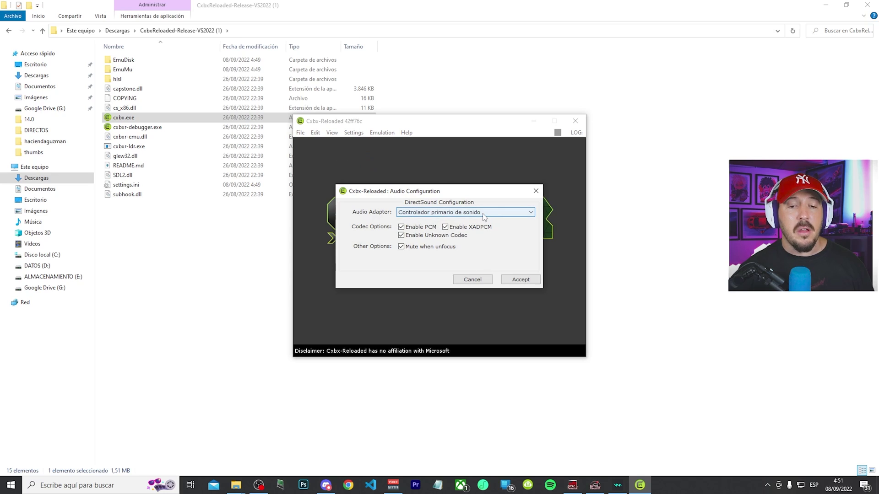
pyautogui.click(520, 280)
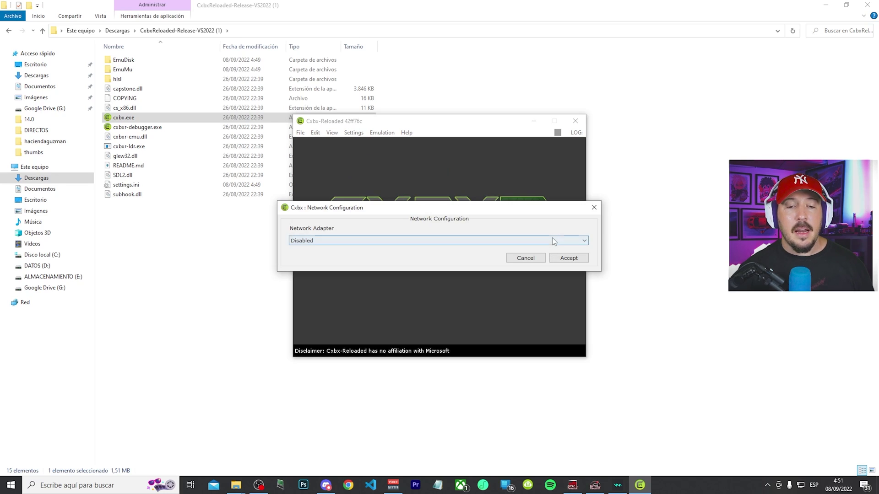
pyautogui.click(565, 257)
pyautogui.click(354, 132)
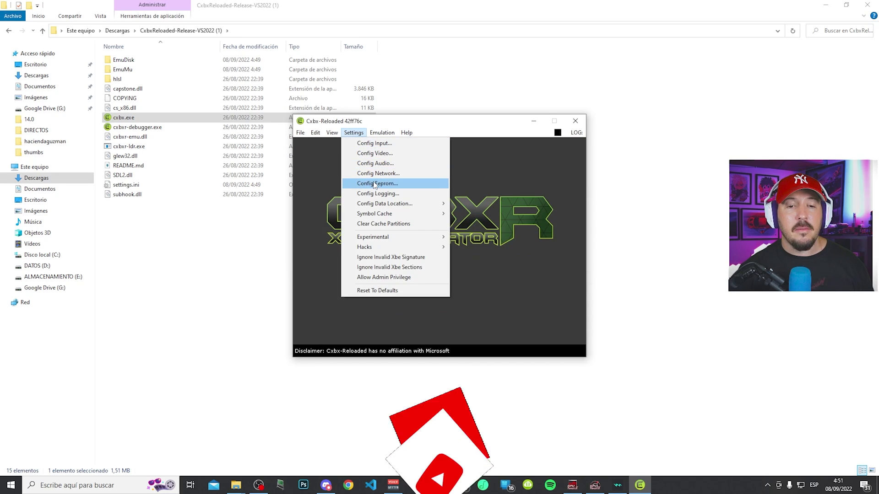
pyautogui.moveTo(422, 204)
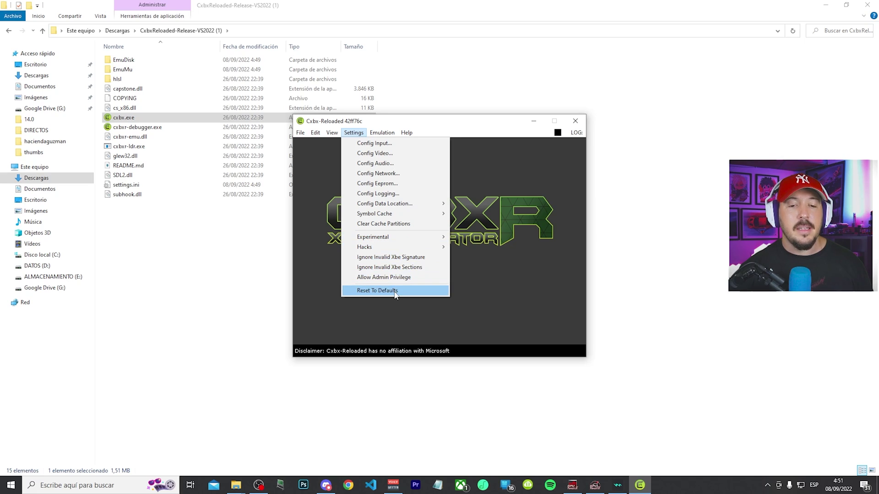
pyautogui.moveTo(377, 134)
pyautogui.click(348, 159)
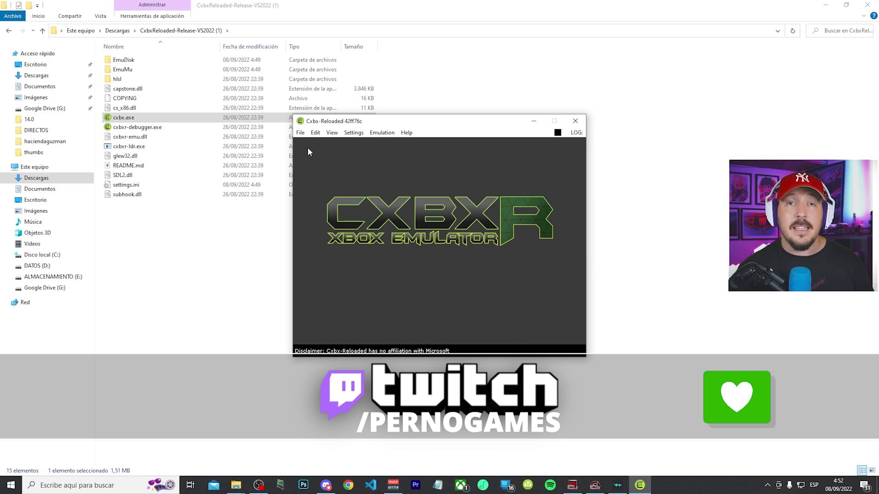
# Load default.xbe from the Sega Soccer Slam folder and agree to continue despite the signature check
pyautogui.click(299, 133)
pyautogui.click(314, 141)
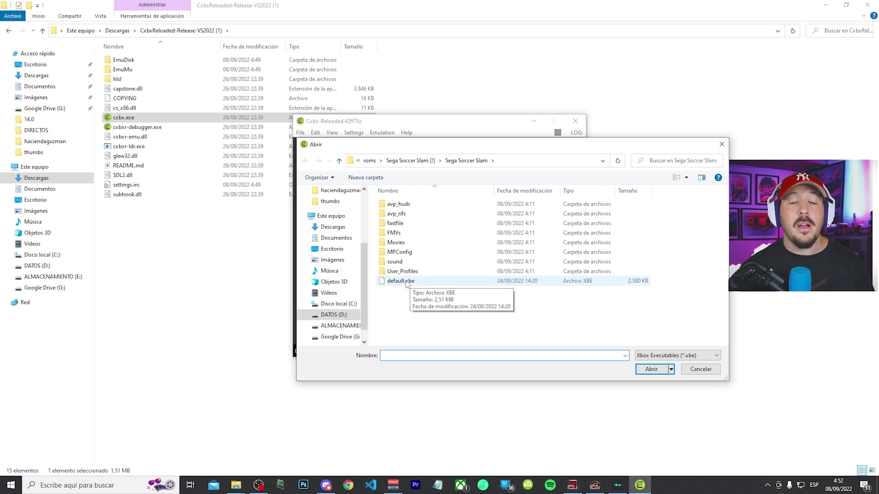
pyautogui.click(412, 282)
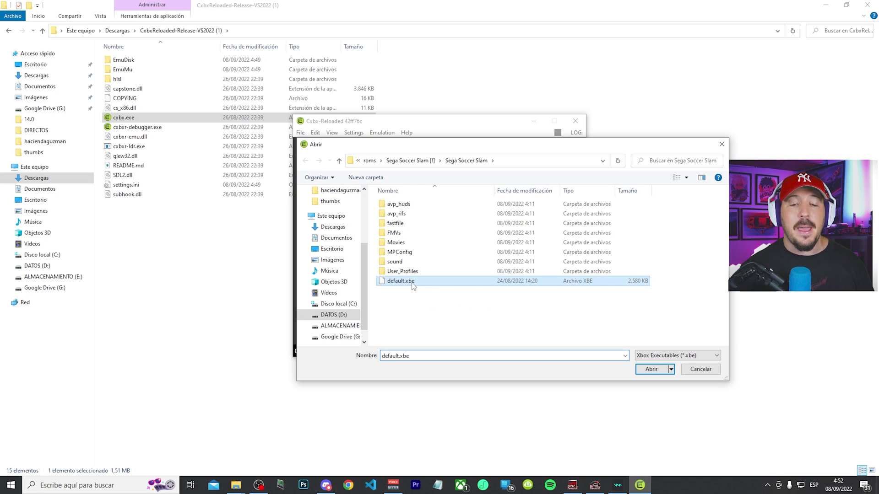
pyautogui.click(655, 369)
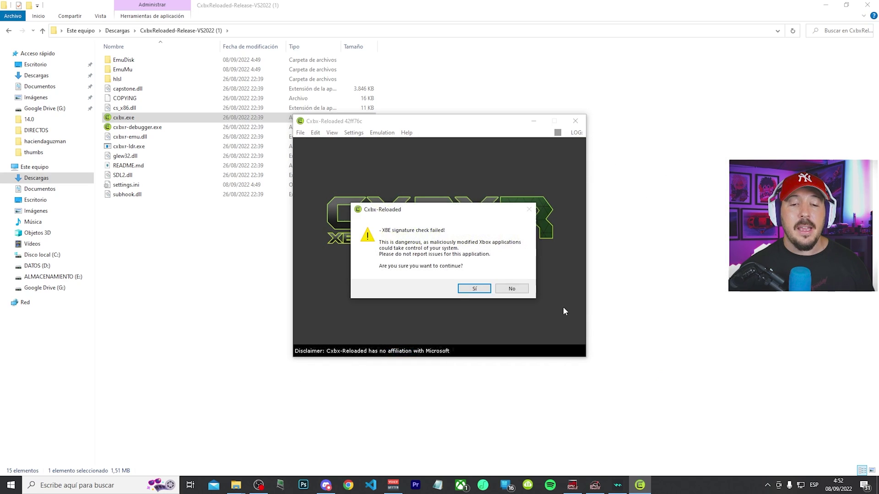
pyautogui.click(473, 289)
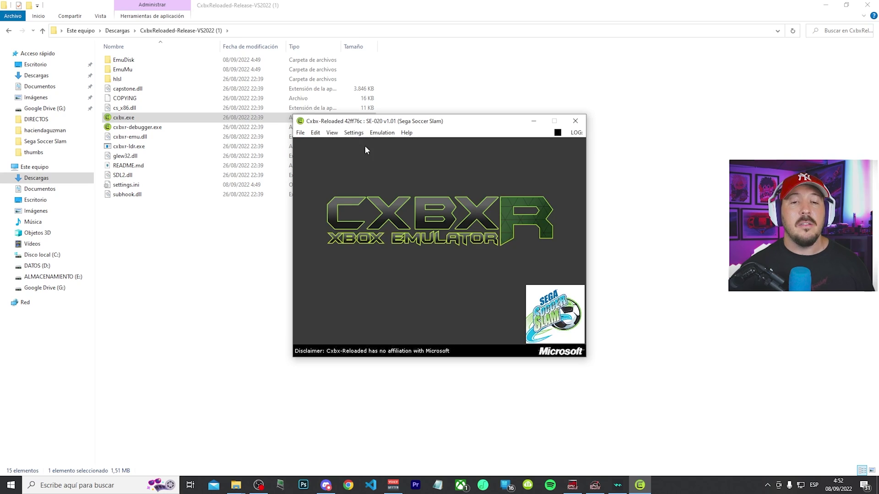
# Start emulating Sega Soccer Slam and move back through its main menu from Options past Team Bios
pyautogui.click(382, 134)
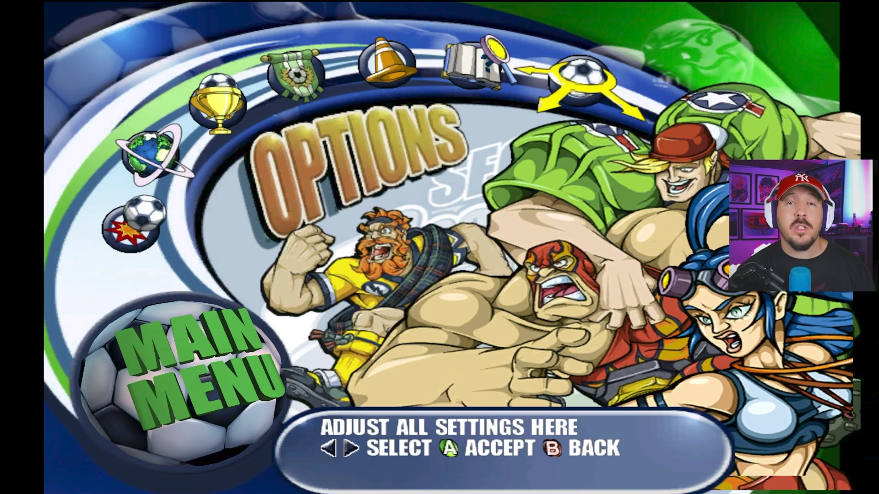
pyautogui.press('Left')
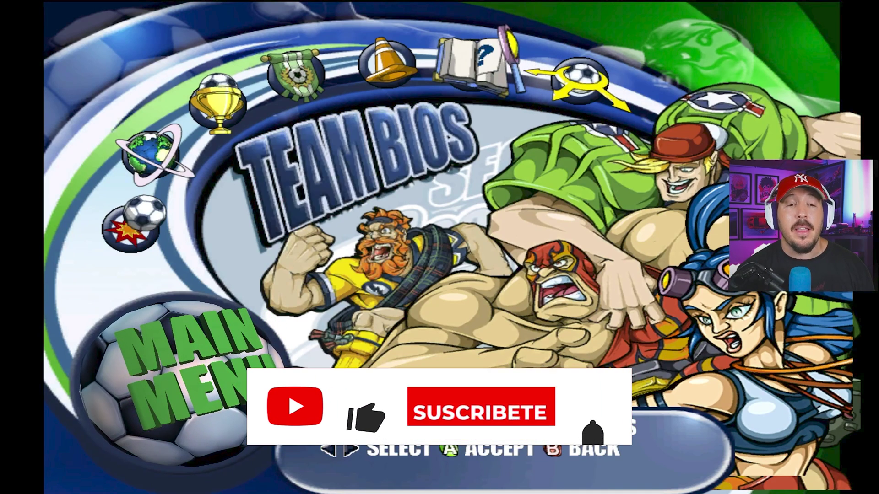
pyautogui.press('Left')
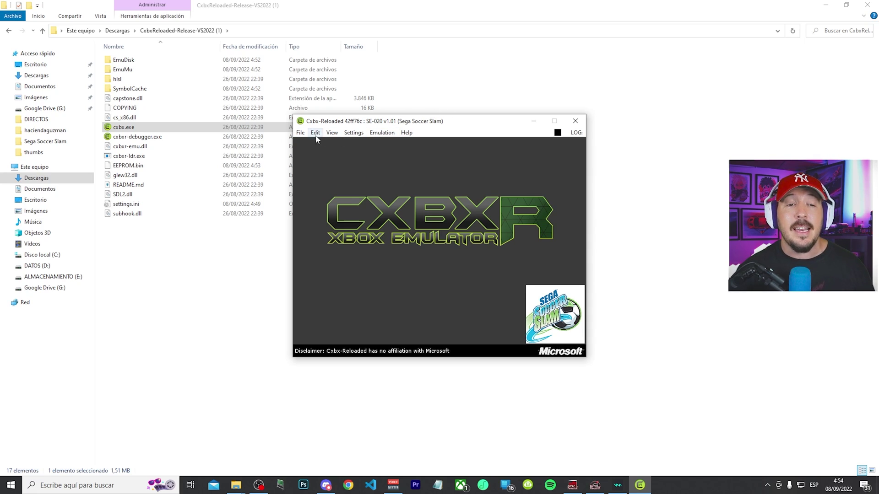
# Close the loaded Sega Soccer Slam executable and load default.xbe from the Simpsons - Hit and Run folder under roms, agreeing to continue
pyautogui.click(300, 132)
pyautogui.click(313, 163)
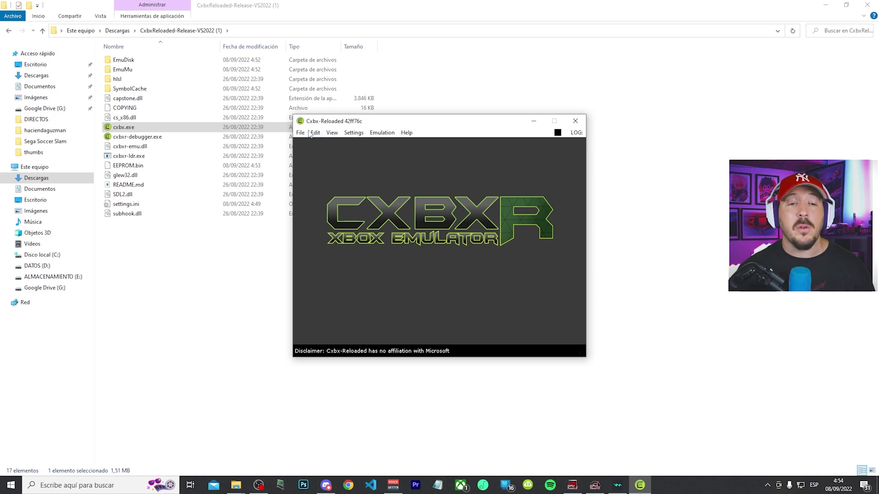
pyautogui.click(300, 132)
pyautogui.click(316, 144)
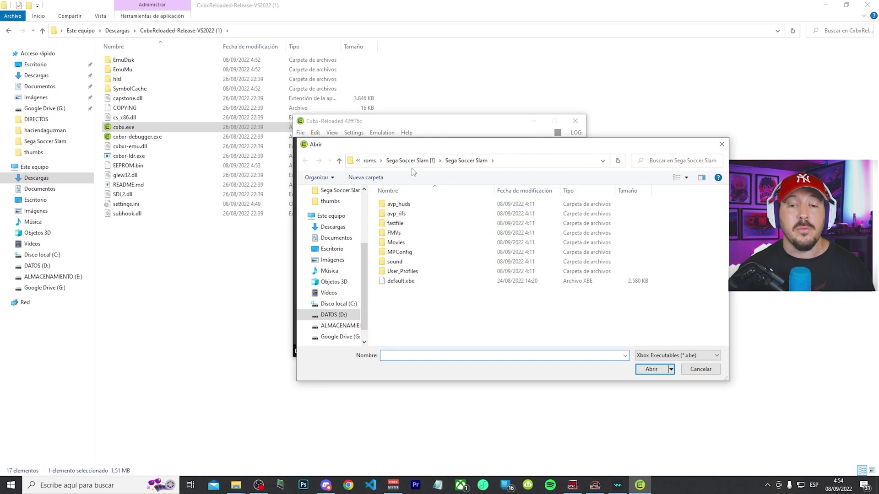
pyautogui.click(494, 160)
pyautogui.click(476, 160)
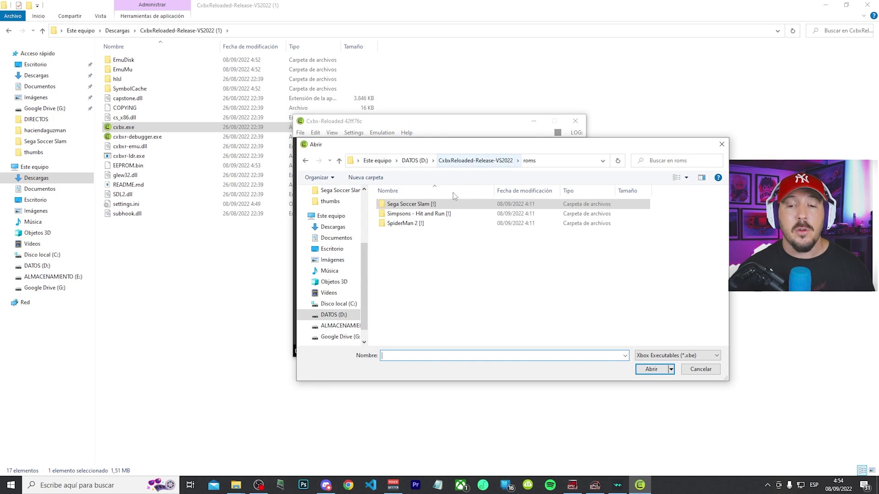
pyautogui.doubleClick(408, 214)
pyautogui.doubleClick(405, 204)
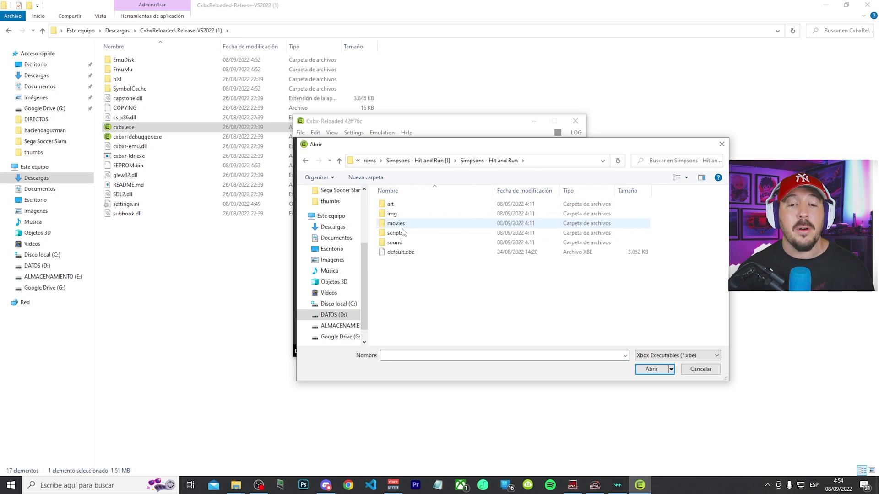
pyautogui.doubleClick(399, 252)
pyautogui.click(474, 288)
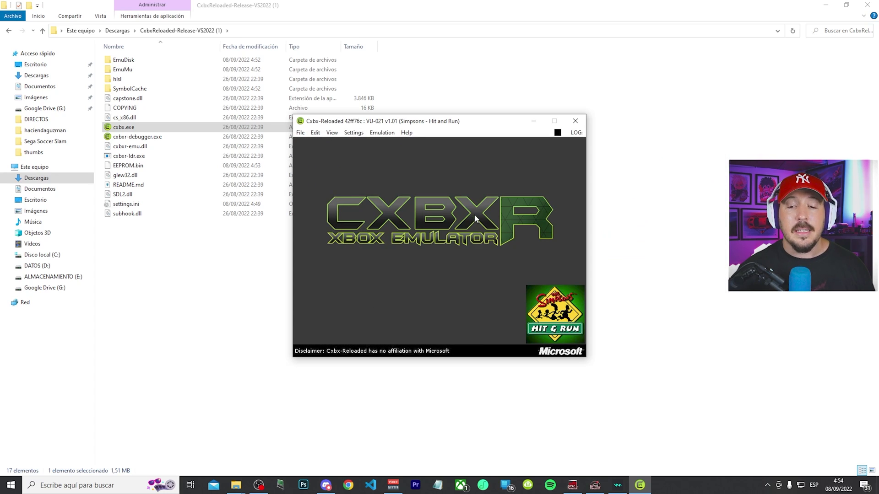